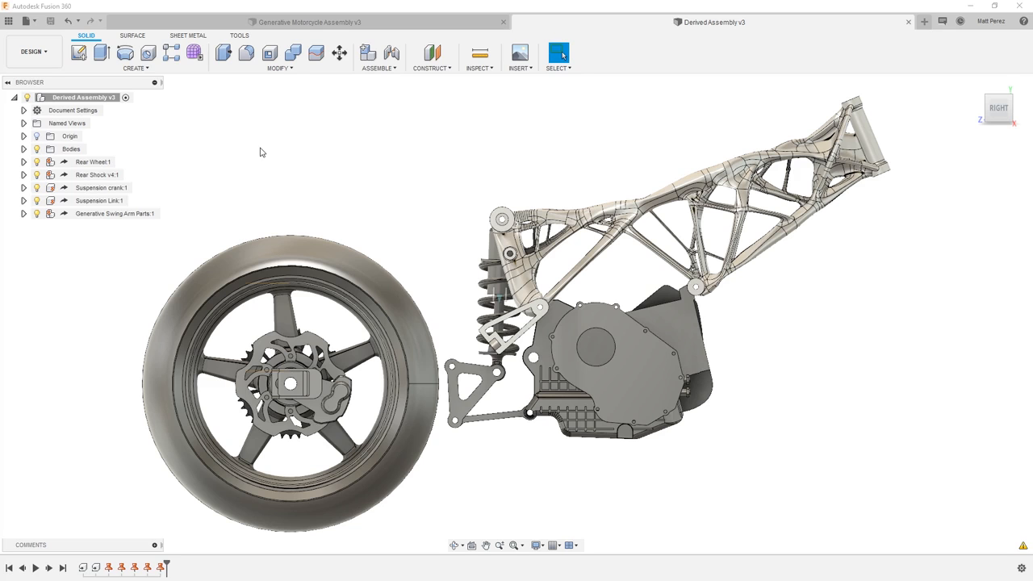
# Examine the Generative Swing Arm Parts component and its axle blocks on both sides of the rear wheel
pyautogui.click(118, 216)
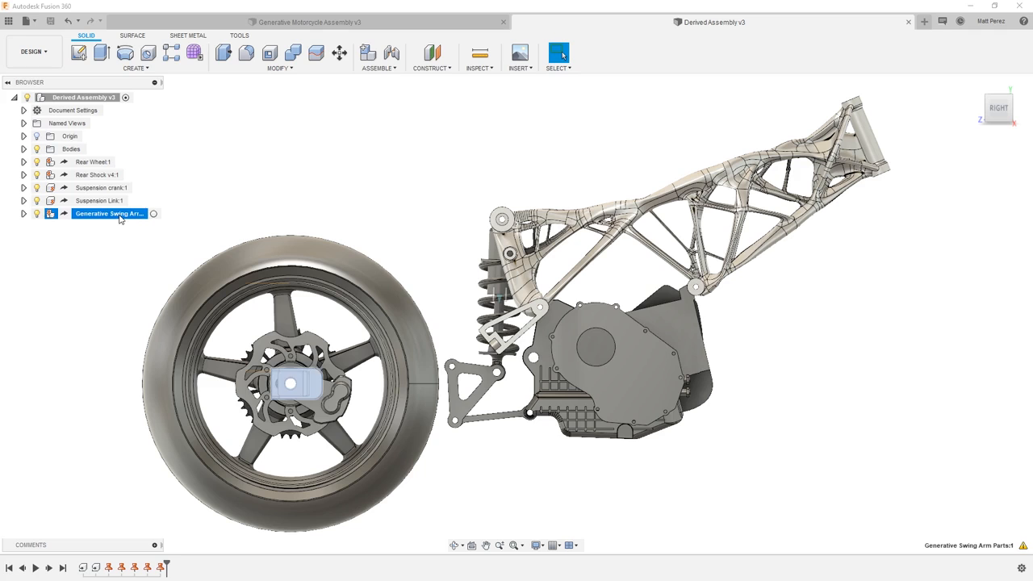
pyautogui.keyDown('shift'); pyautogui.moveTo(88, 314); pyautogui.dragTo(138, 324, button='middle'); pyautogui.keyUp('shift')
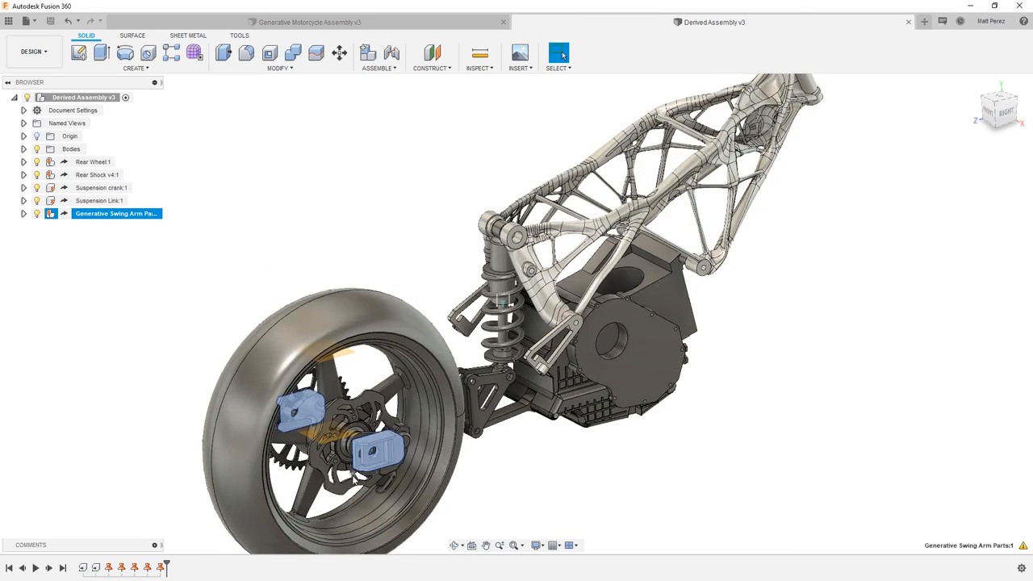
pyautogui.scroll(5, 355, 476)
pyautogui.click(616, 472)
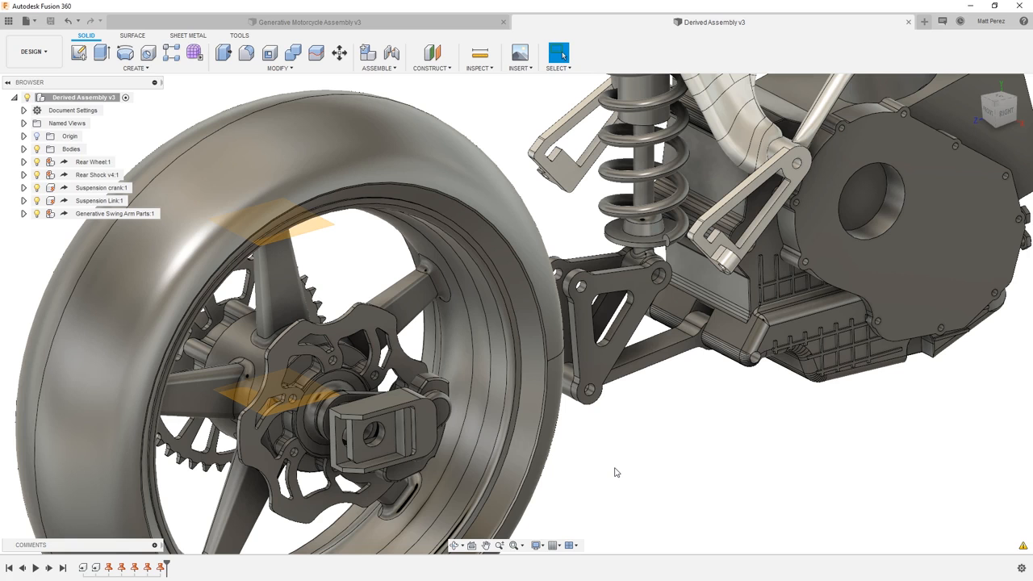
# Hide the construction planes of the Rear Rim component inside the Rear Wheel assembly
pyautogui.click(316, 226)
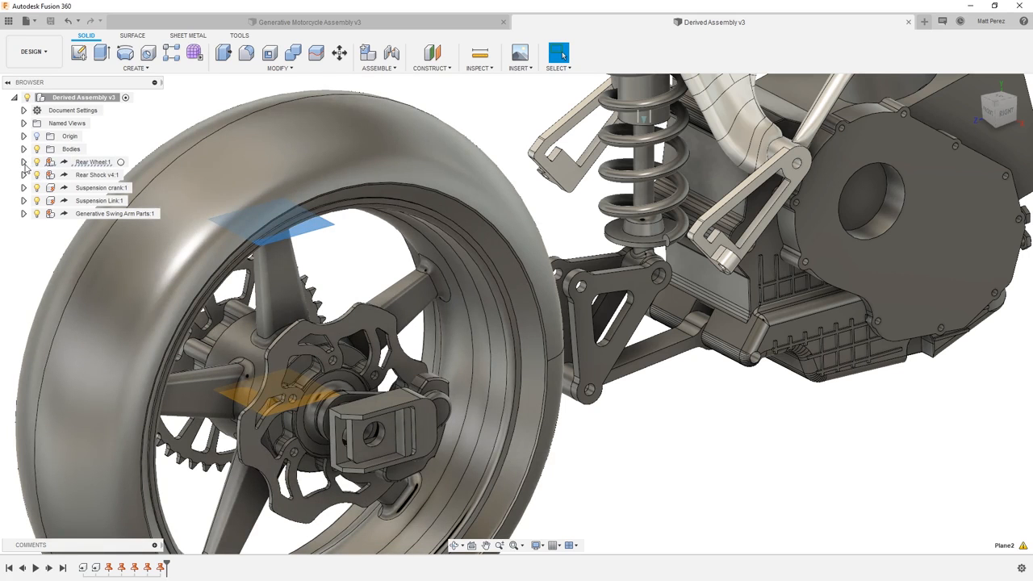
pyautogui.click(24, 162)
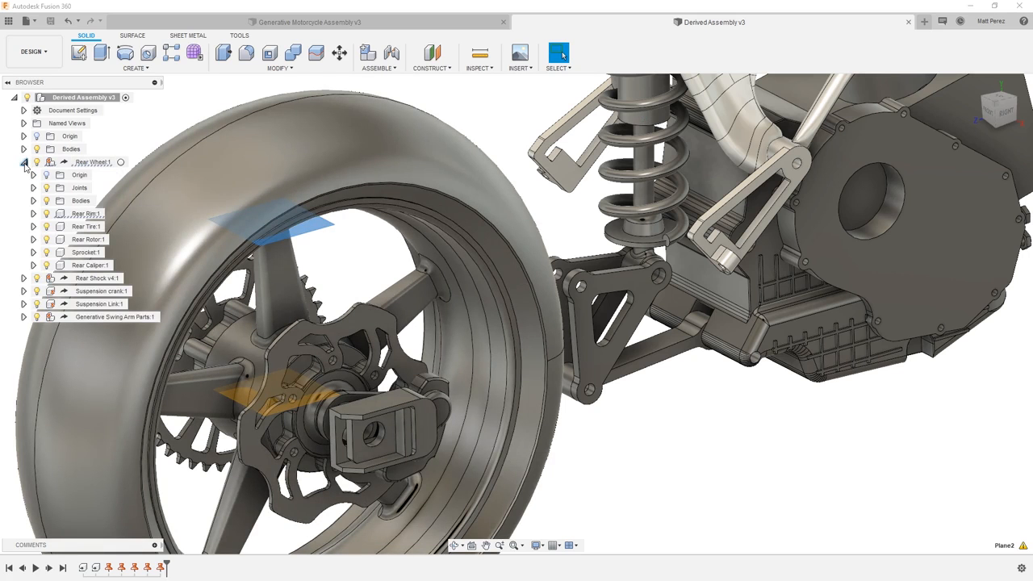
pyautogui.click(33, 213)
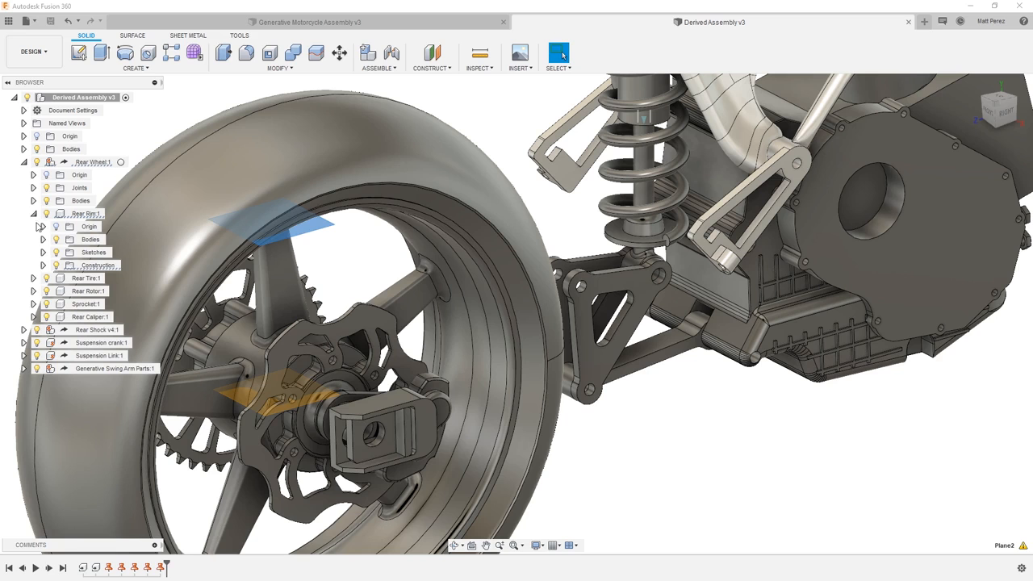
pyautogui.click(56, 265)
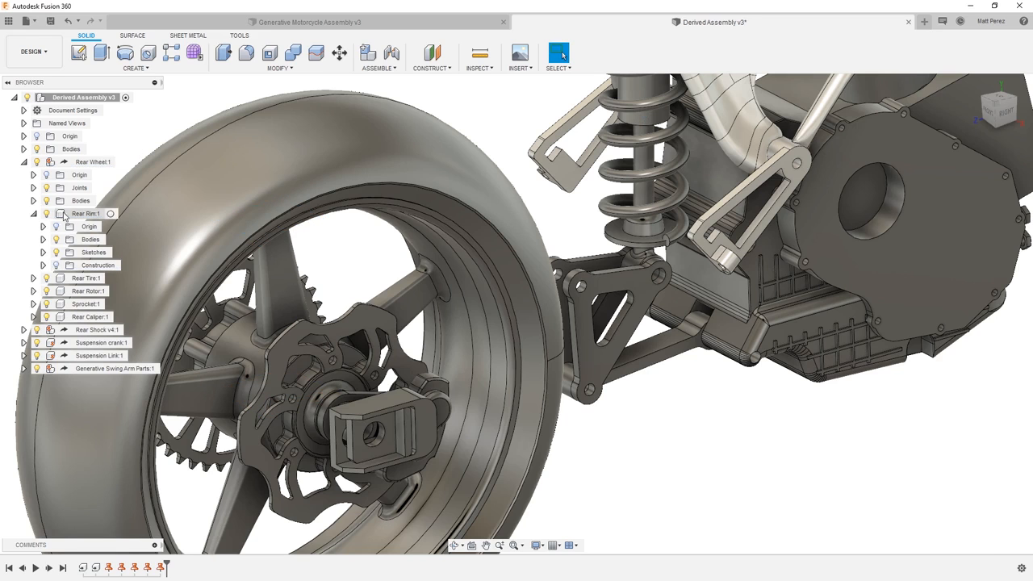
pyautogui.click(33, 213)
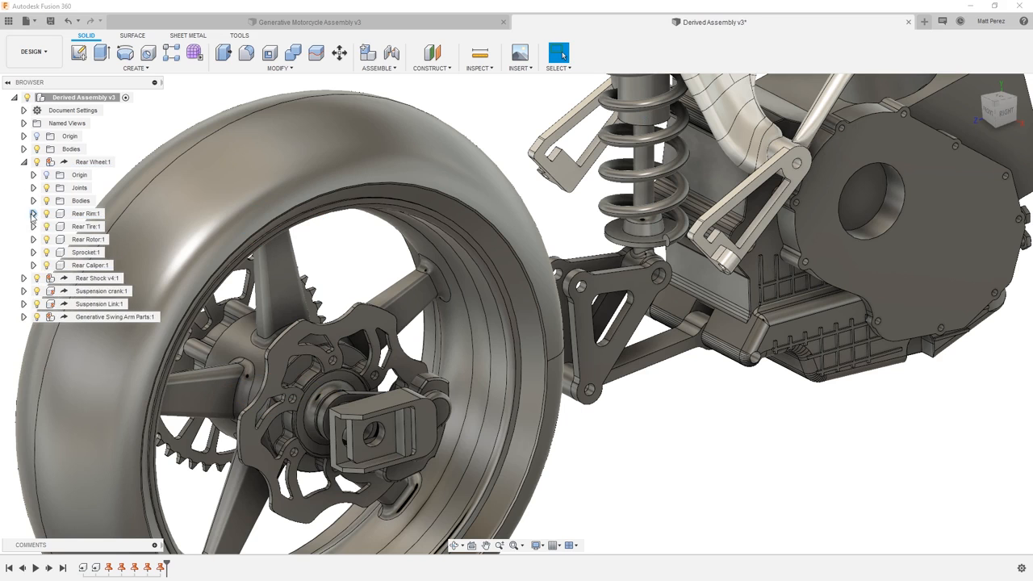
pyautogui.click(24, 161)
# Copy the Generative Swing Arm Parts component, paste it as a new component in the top-level assembly without moving it, and hide the original
pyautogui.scroll(-3, 350, 250)
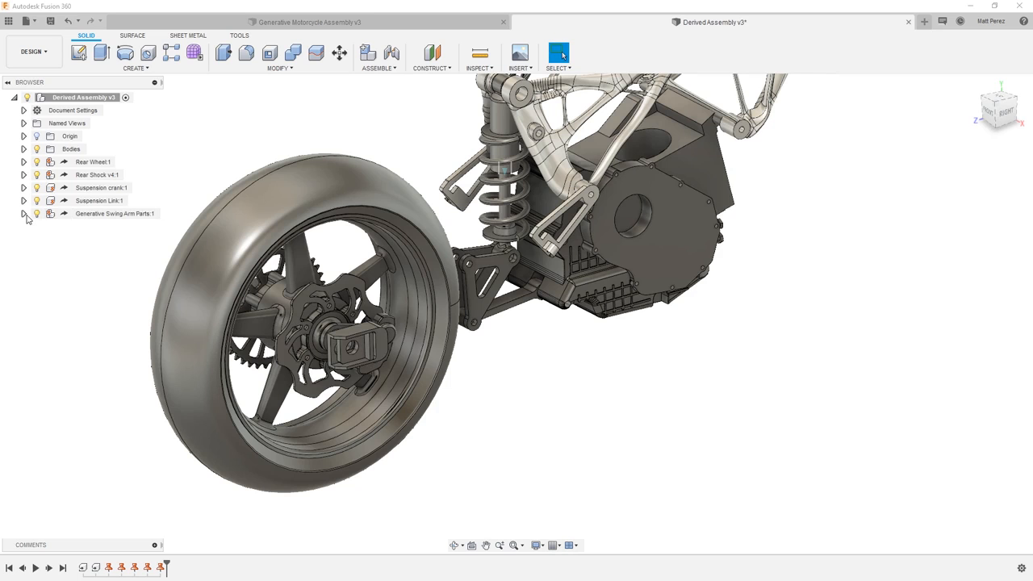
pyautogui.rightClick(83, 215)
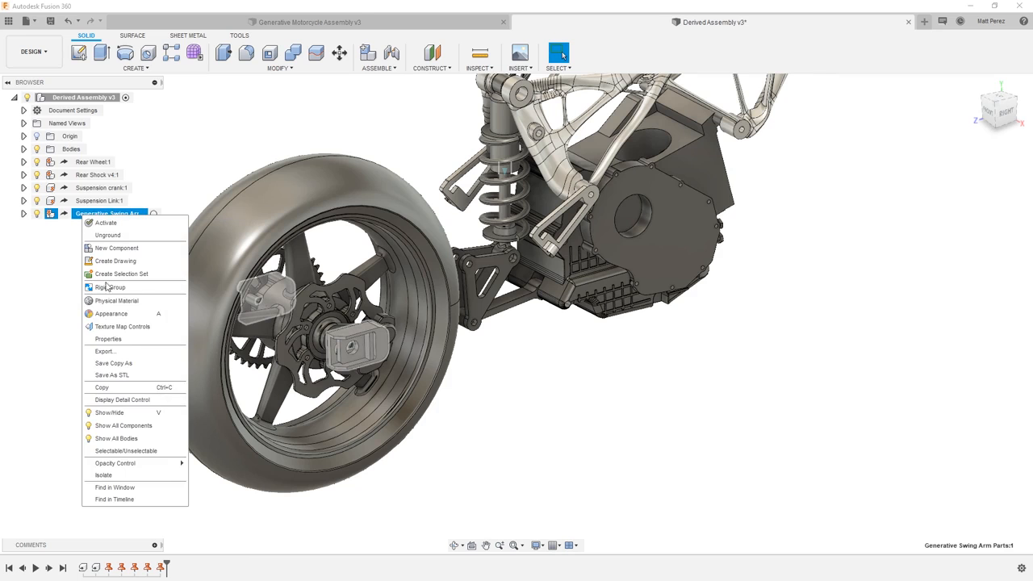
pyautogui.click(127, 390)
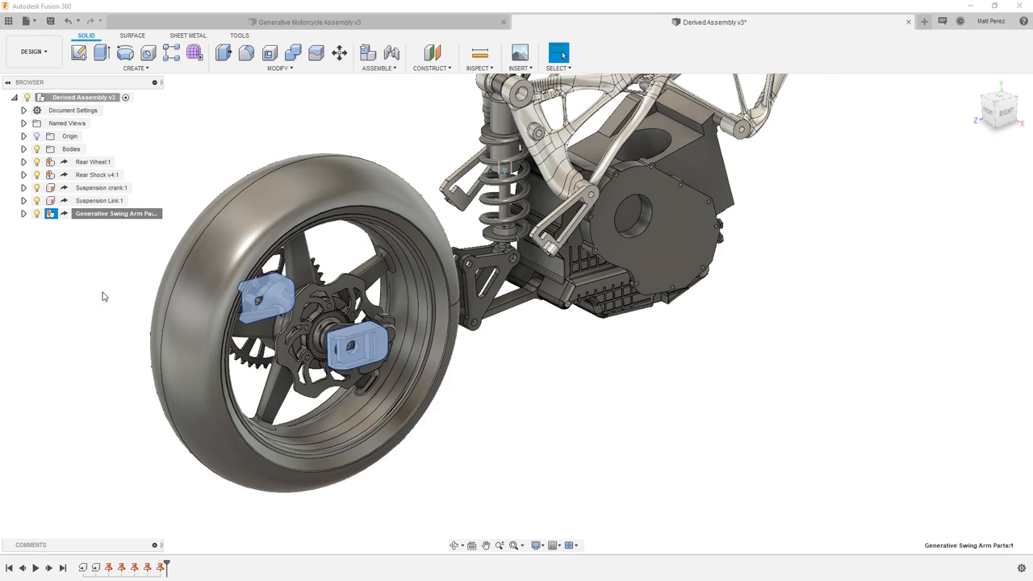
pyautogui.click(93, 245)
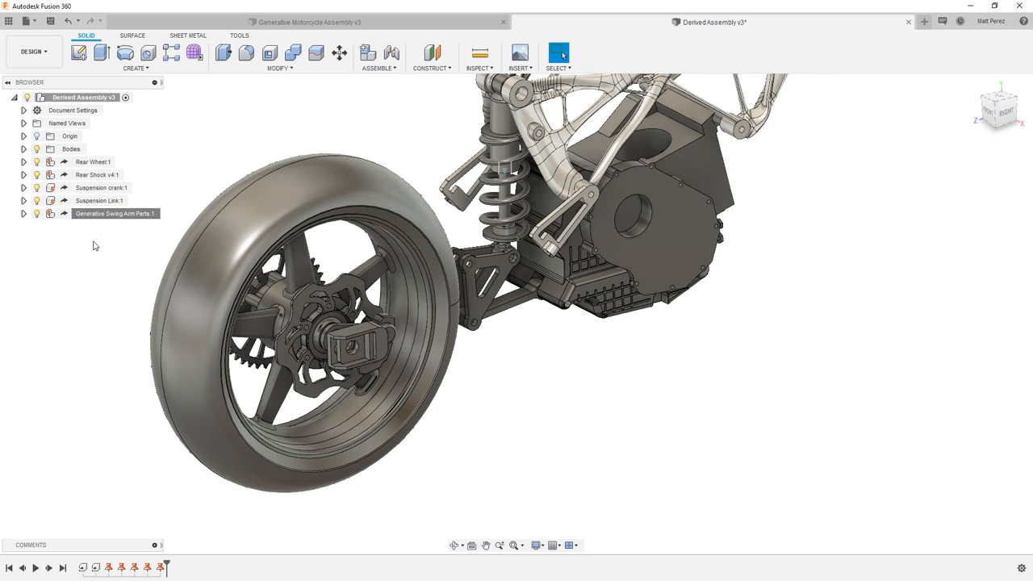
pyautogui.click(78, 98)
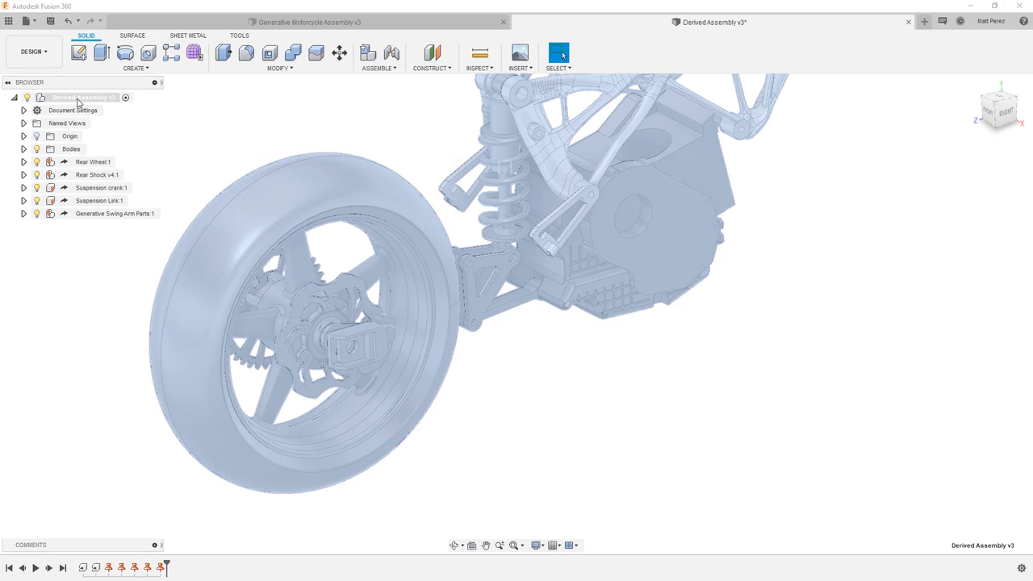
pyautogui.rightClick(78, 100)
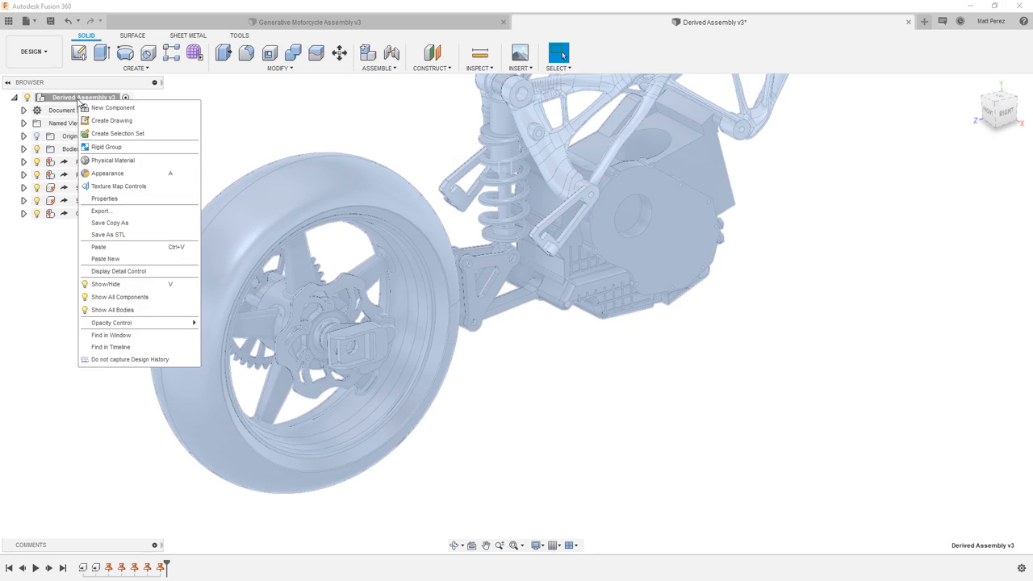
pyautogui.click(111, 259)
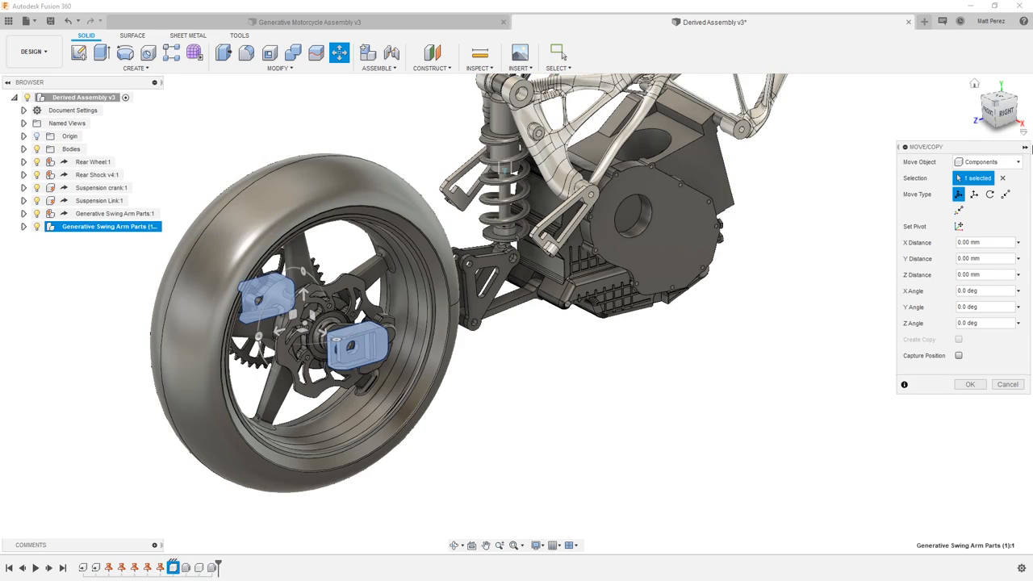
pyautogui.click(965, 385)
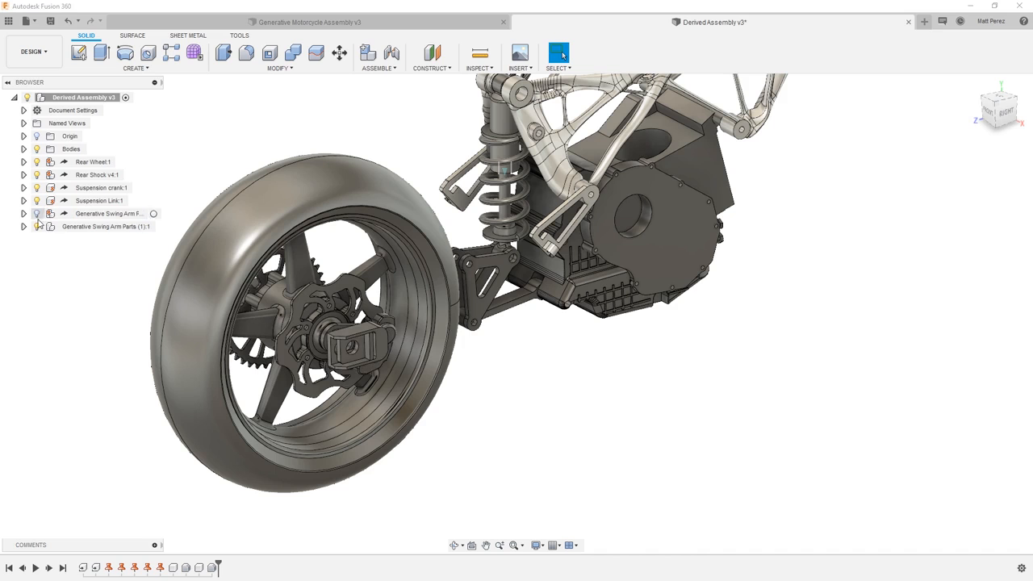
# Test-move the pasted swing arm parts away from the rear wheel and revert them to their original position
pyautogui.moveTo(355, 365); pyautogui.dragTo(564, 467)
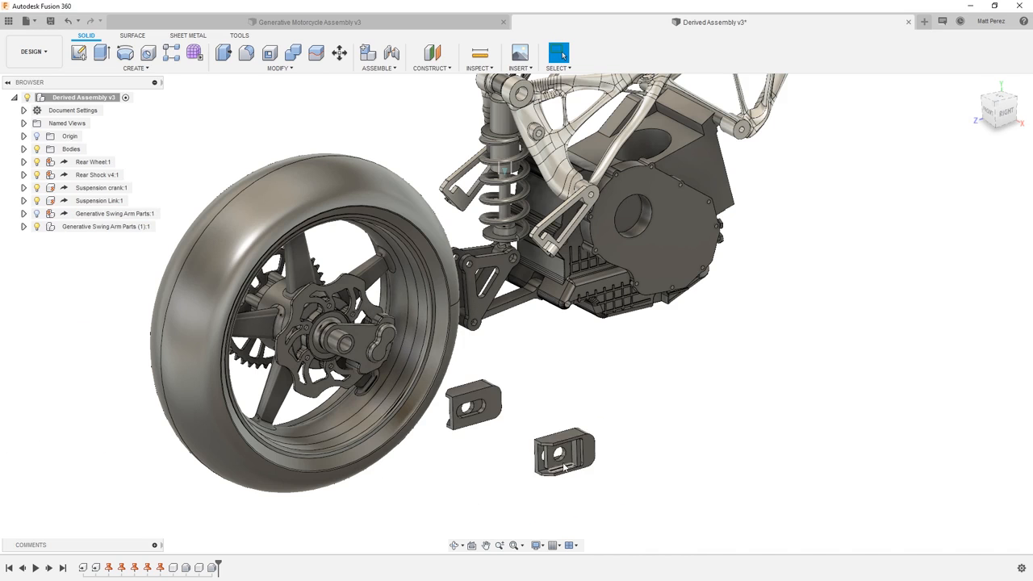
pyautogui.click(618, 55)
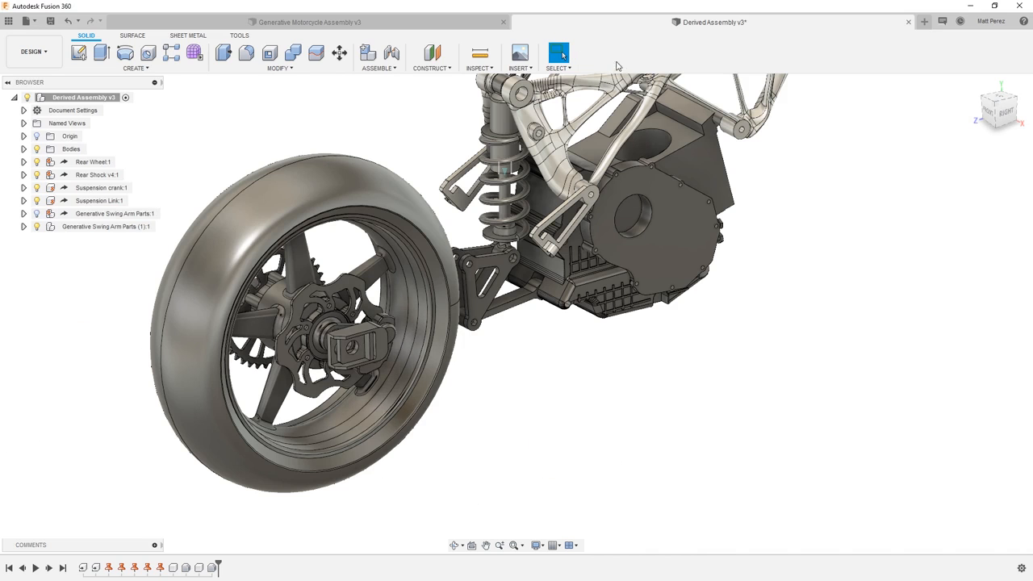
# Turn on component color cycling and ground the pasted Generative Swing Arm Parts (1) component
pyautogui.click(486, 70)
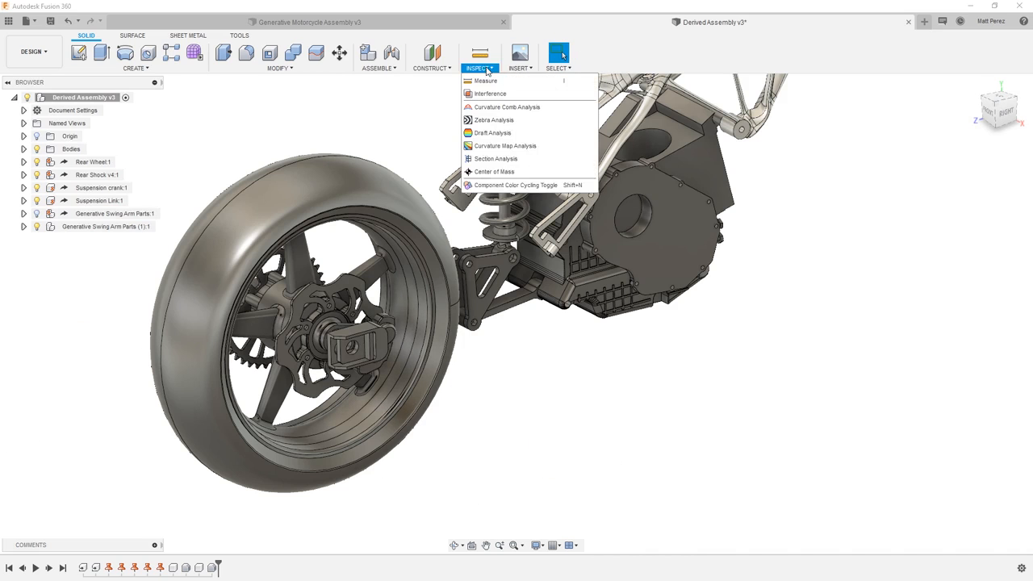
pyautogui.click(513, 185)
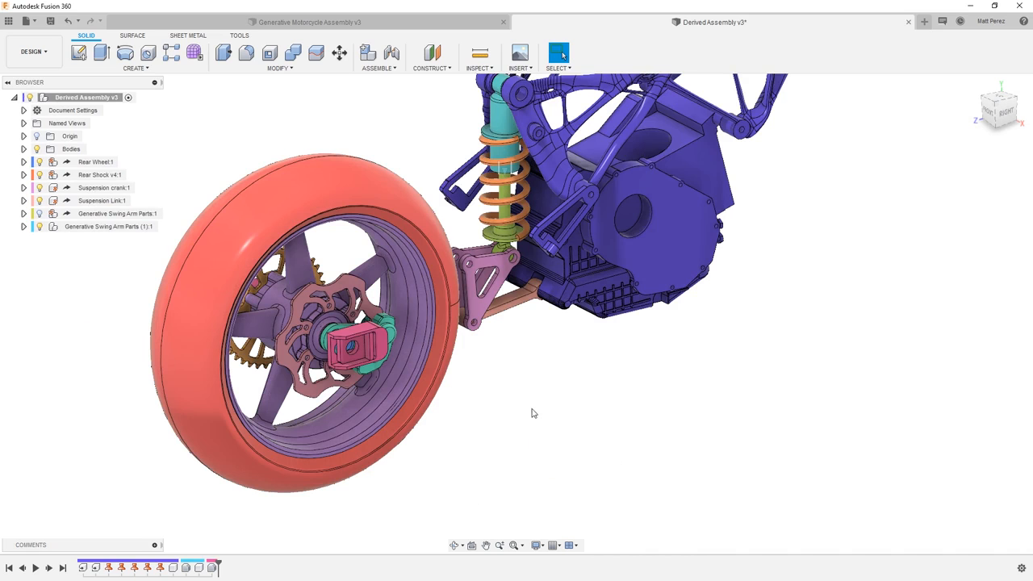
pyautogui.rightClick(73, 227)
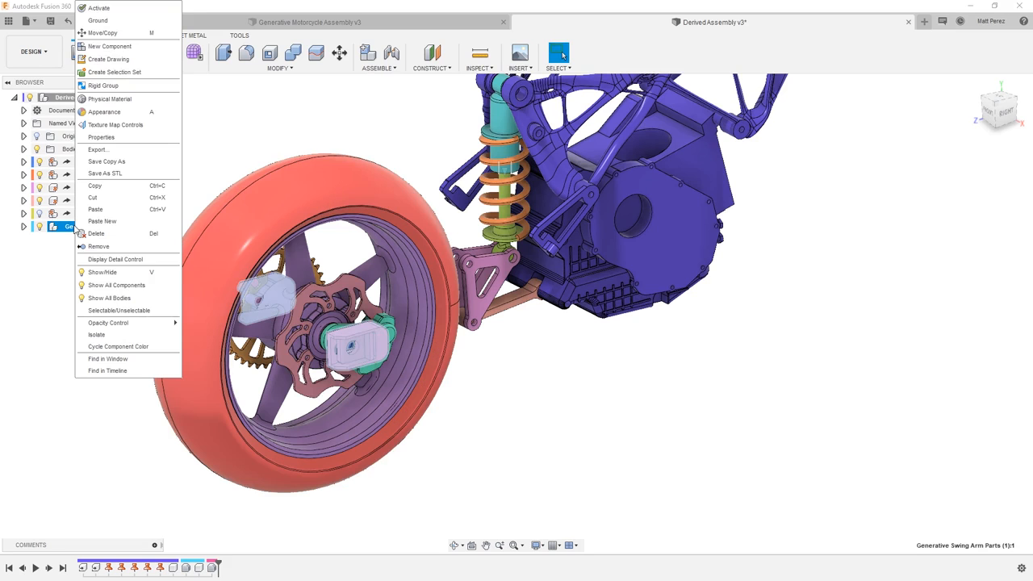
pyautogui.click(100, 22)
pyautogui.click(243, 100)
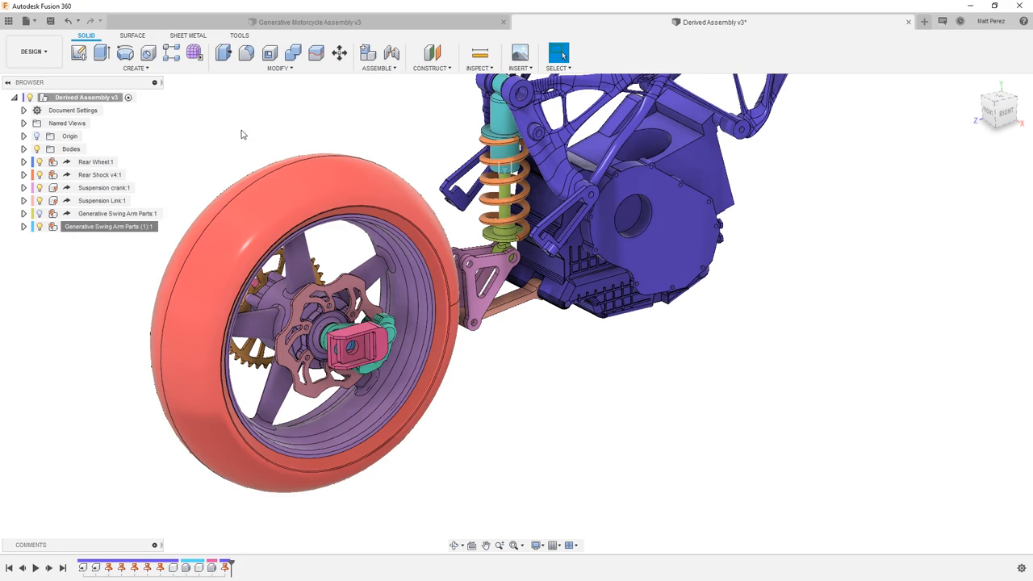
# Activate the Axle Blocks (1) component within Generative Swing Arm Parts (1) and list its bodies
pyautogui.click(24, 226)
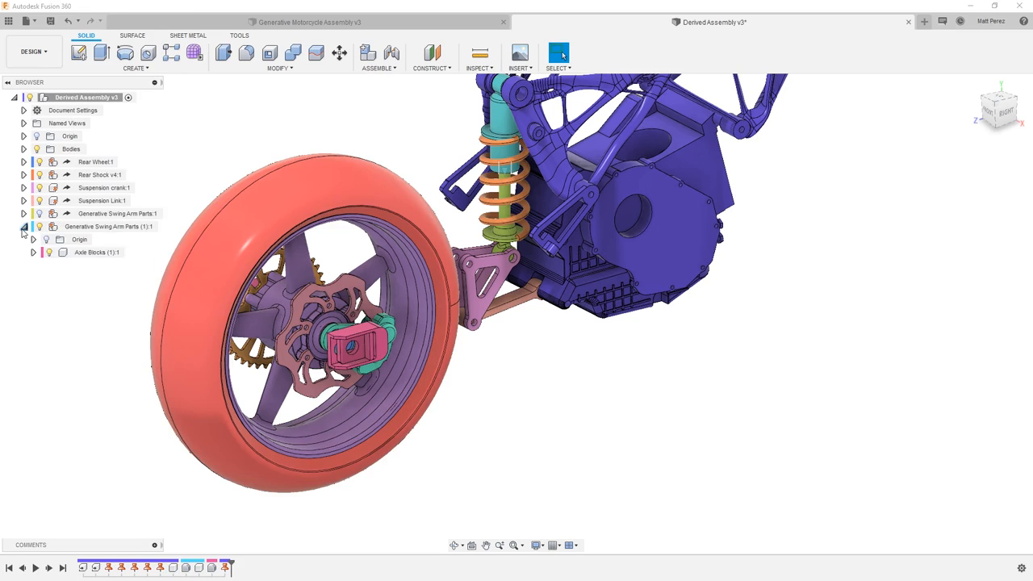
pyautogui.click(131, 252)
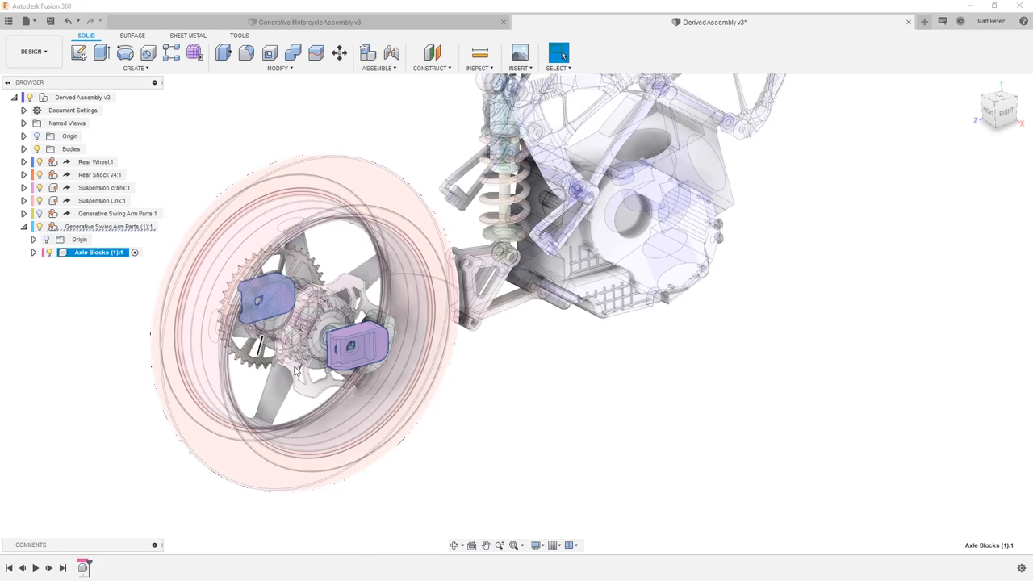
pyautogui.scroll(3, 385, 360)
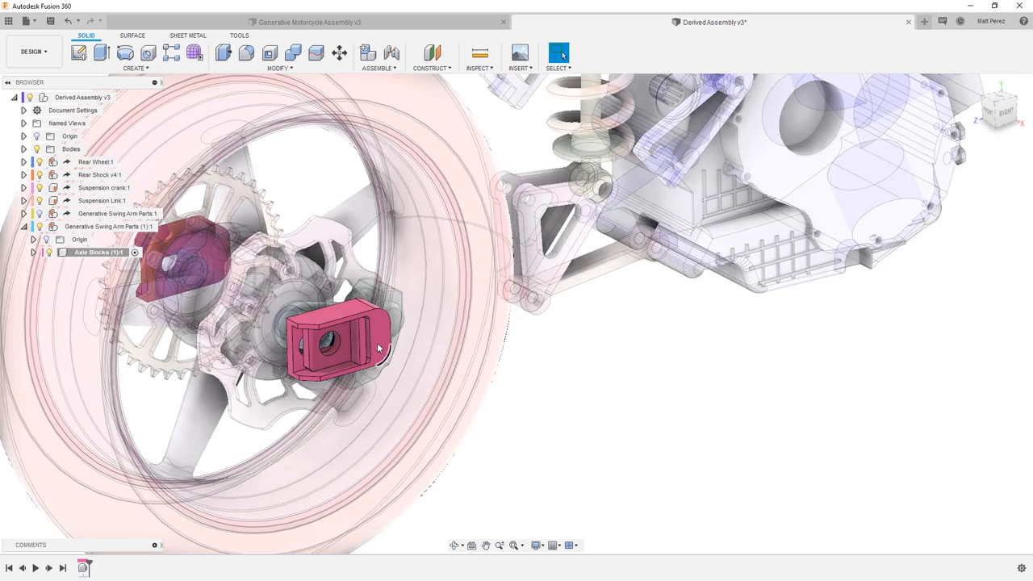
pyautogui.scroll(4, 377, 342)
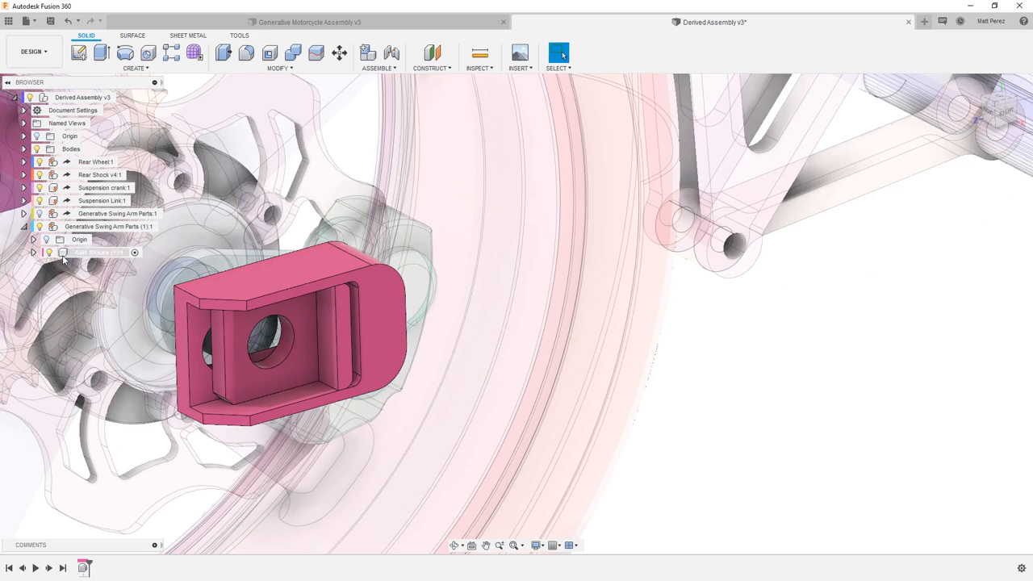
pyautogui.click(33, 253)
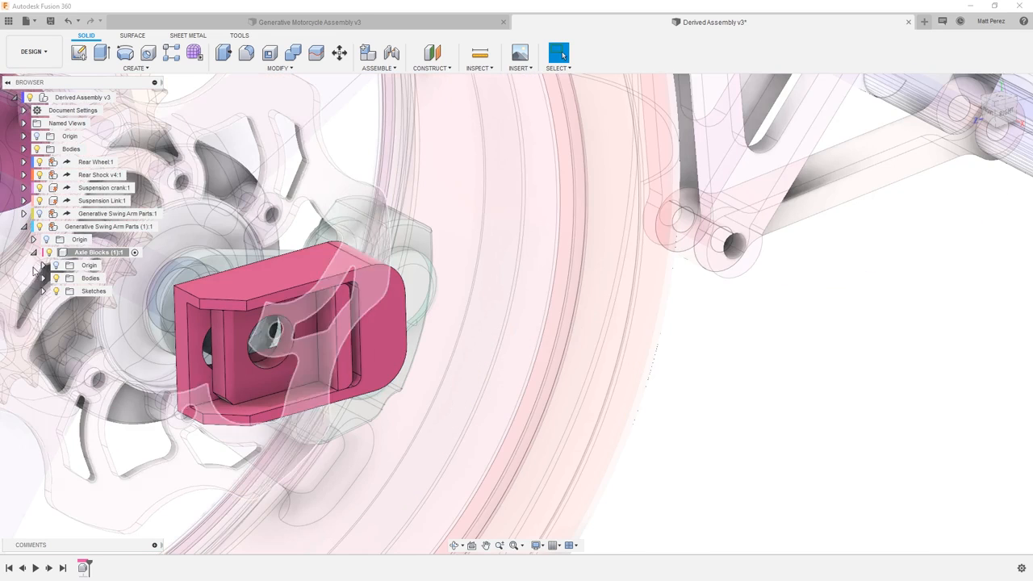
pyautogui.click(43, 278)
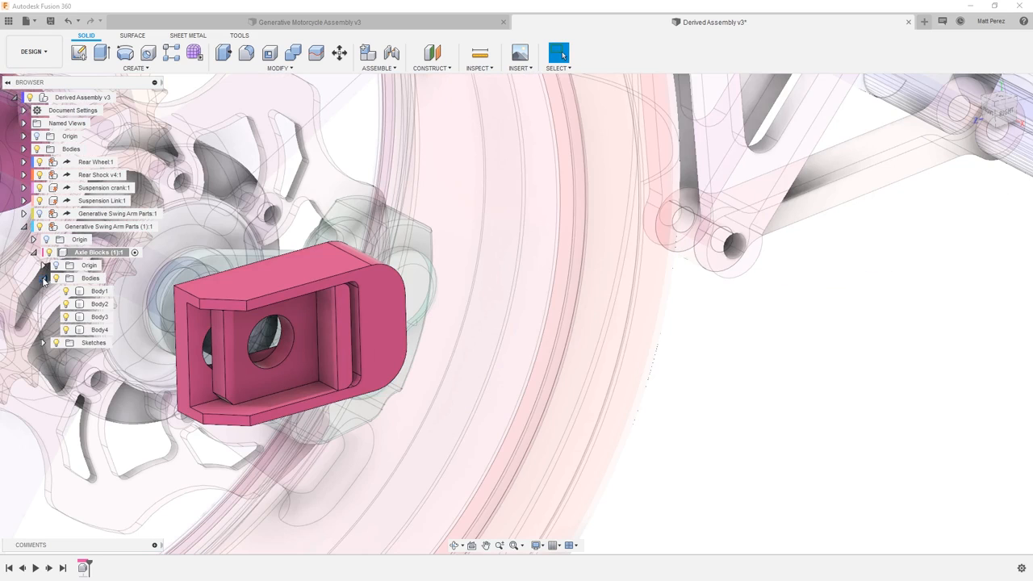
# Check which parts of the axle block geometry Body1, Body2 and Body4 represent
pyautogui.click(96, 294)
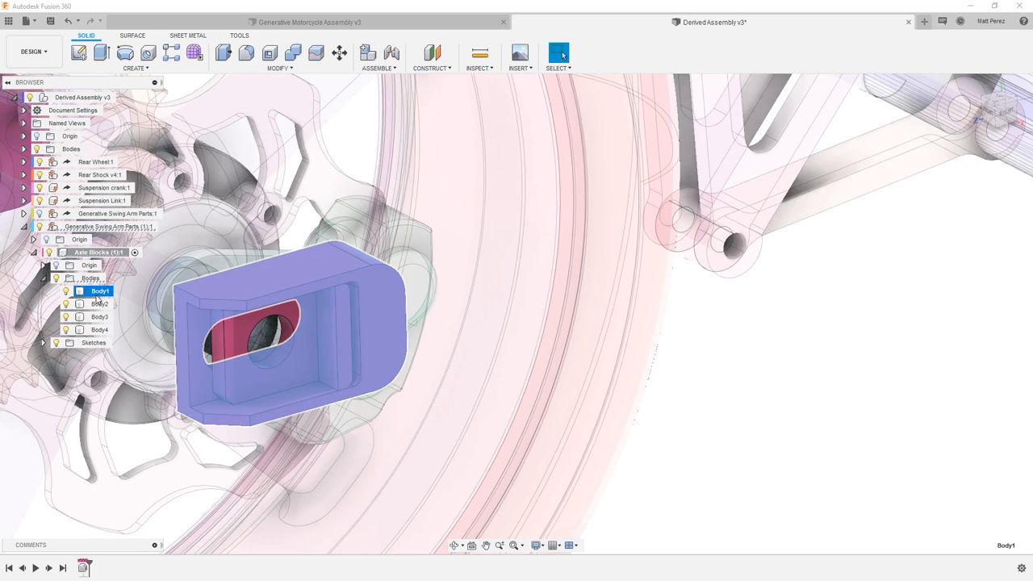
pyautogui.click(99, 304)
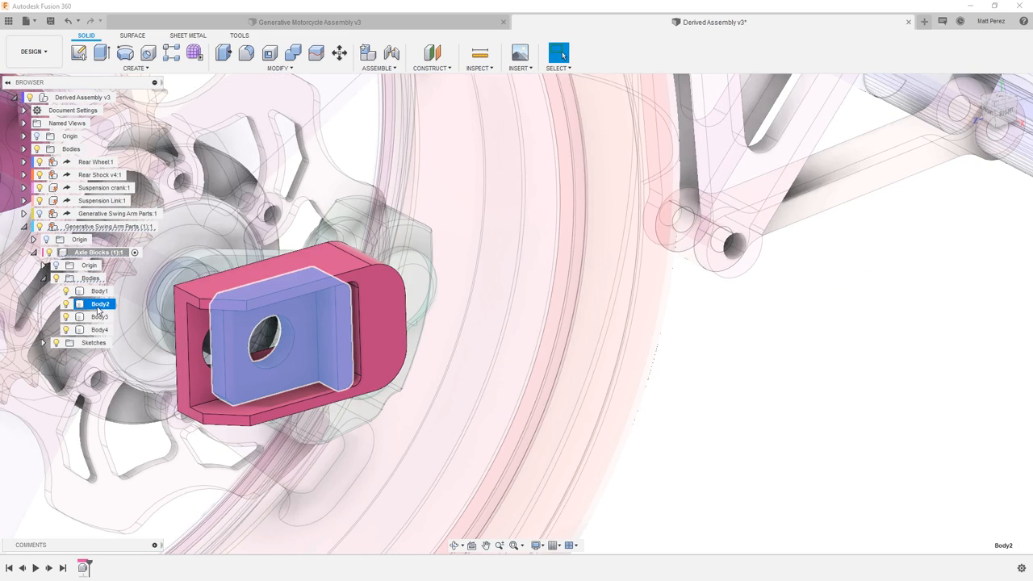
pyautogui.scroll(-5, 492, 347)
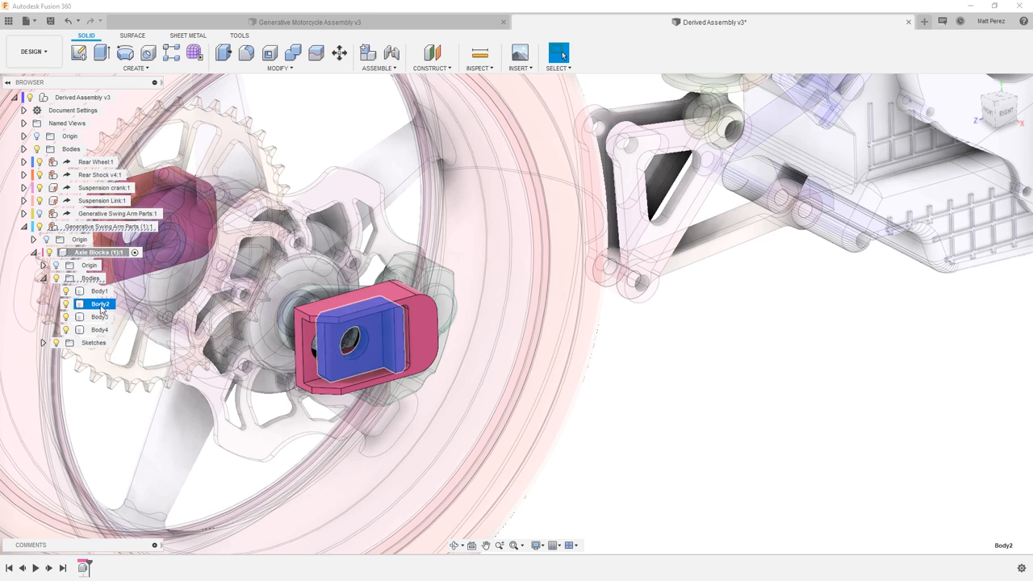
pyautogui.click(99, 330)
pyautogui.scroll(-1, 374, 328)
pyautogui.scroll(-2, 374, 329)
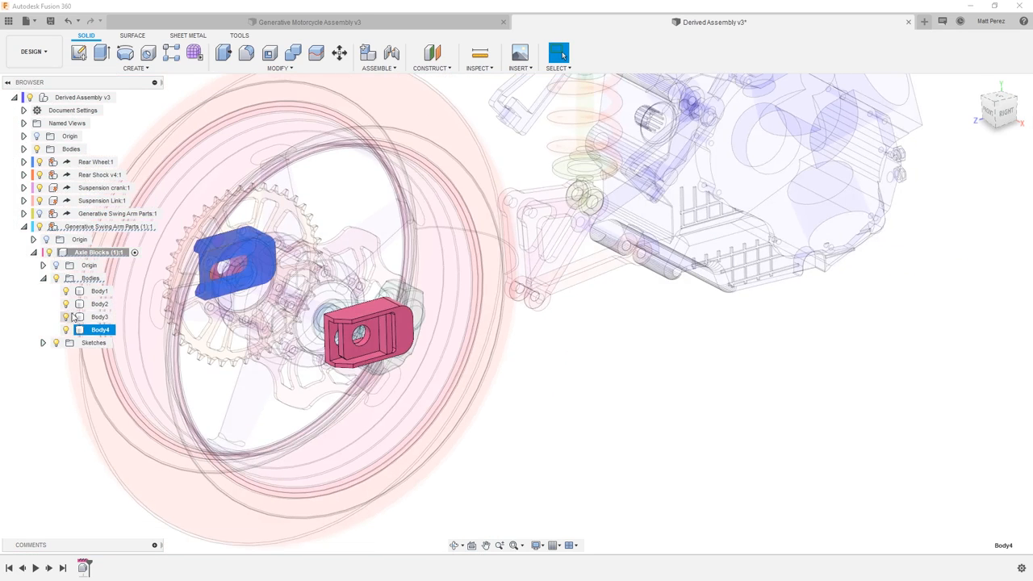
# Remove Body2 and Body3 from the Axle Blocks (1) component and check the remaining geometry
pyautogui.click(98, 316)
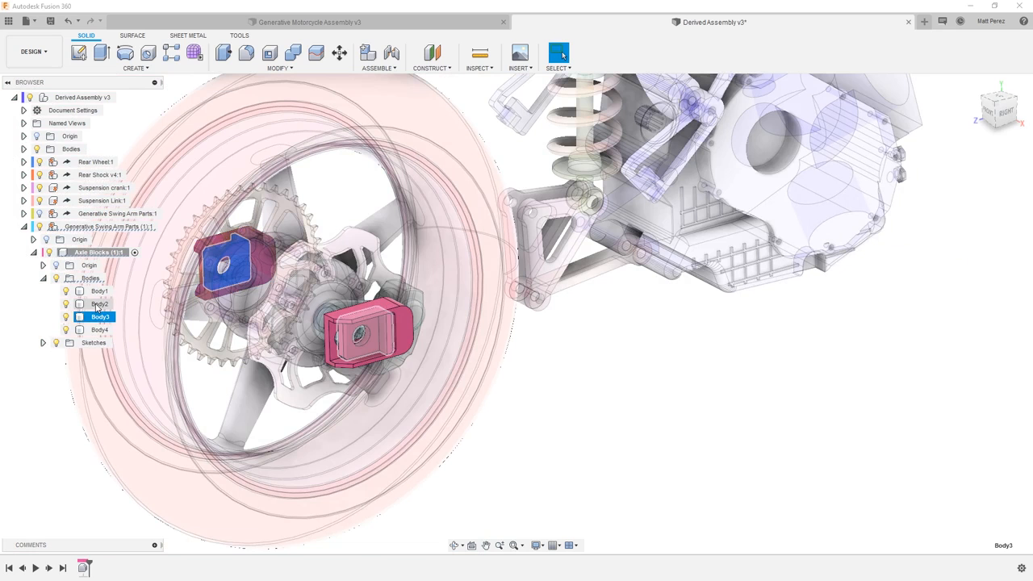
pyautogui.keyDown('ctrl'); pyautogui.click(95, 304); pyautogui.keyUp('ctrl')
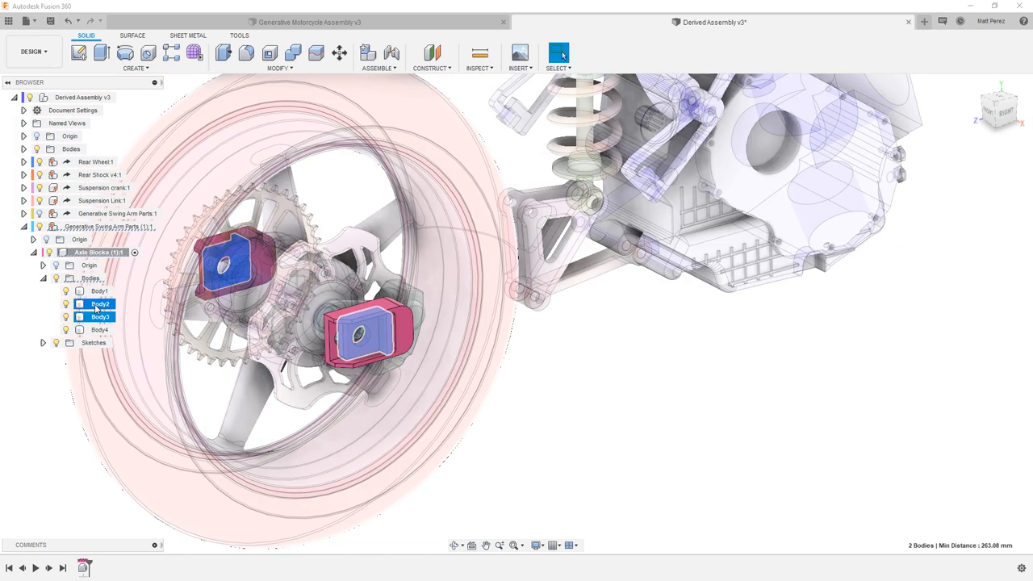
pyautogui.rightClick(96, 306)
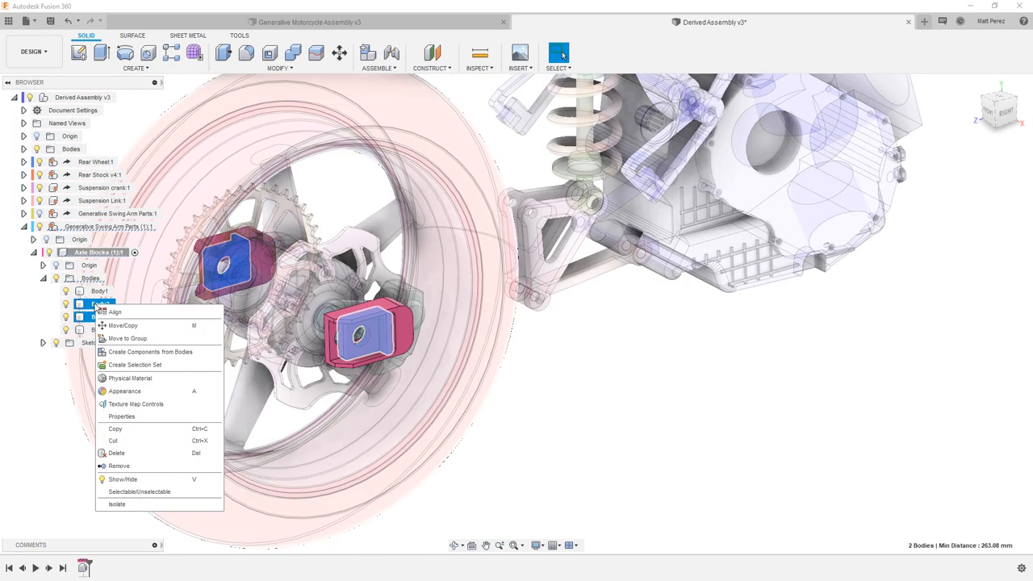
pyautogui.click(121, 467)
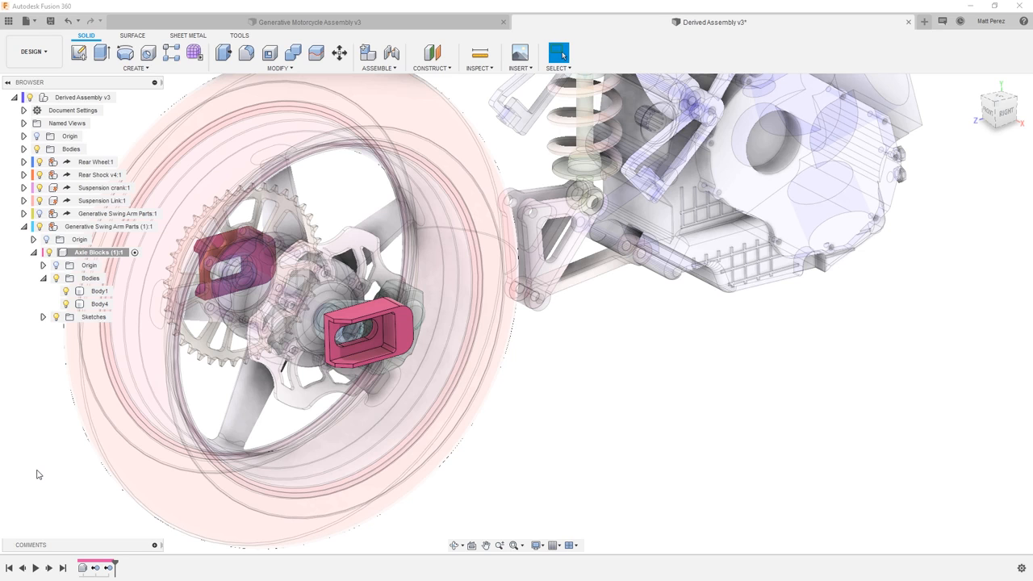
pyautogui.click(96, 291)
pyautogui.keyDown('shift'); pyautogui.moveTo(412, 339); pyautogui.dragTo(419, 315, button='middle'); pyautogui.keyUp('shift')
pyautogui.press('Escape')
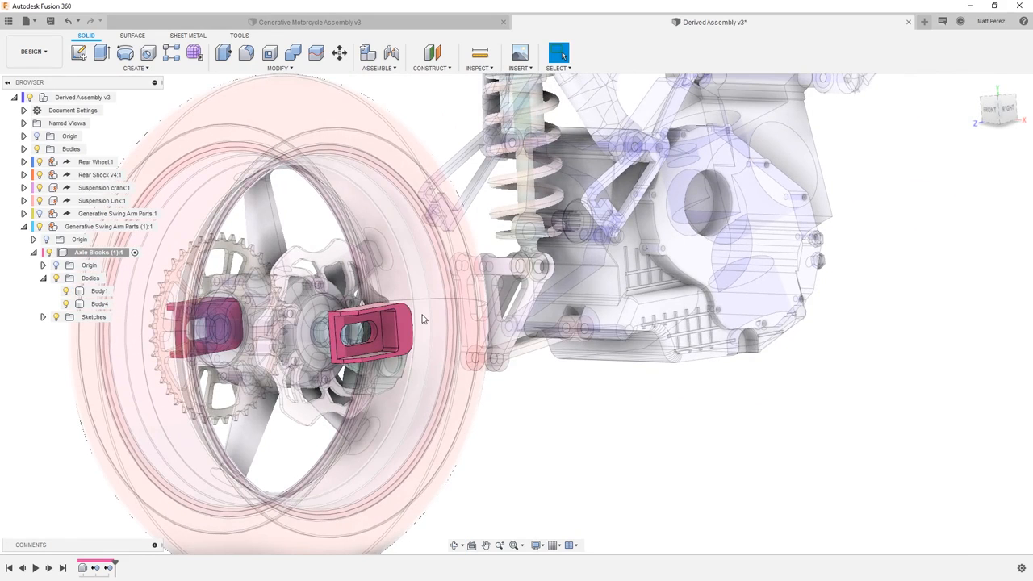
# Activate the top-level Derived Assembly and list the bodies of Axle Blocks in the original linked Generative Swing Arm Parts
pyautogui.click(121, 97)
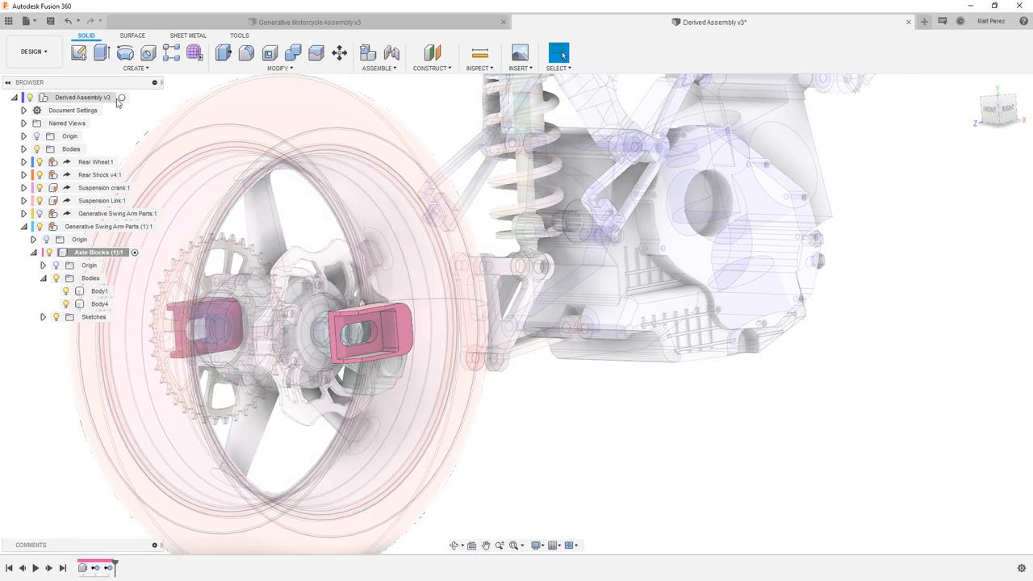
pyautogui.click(121, 96)
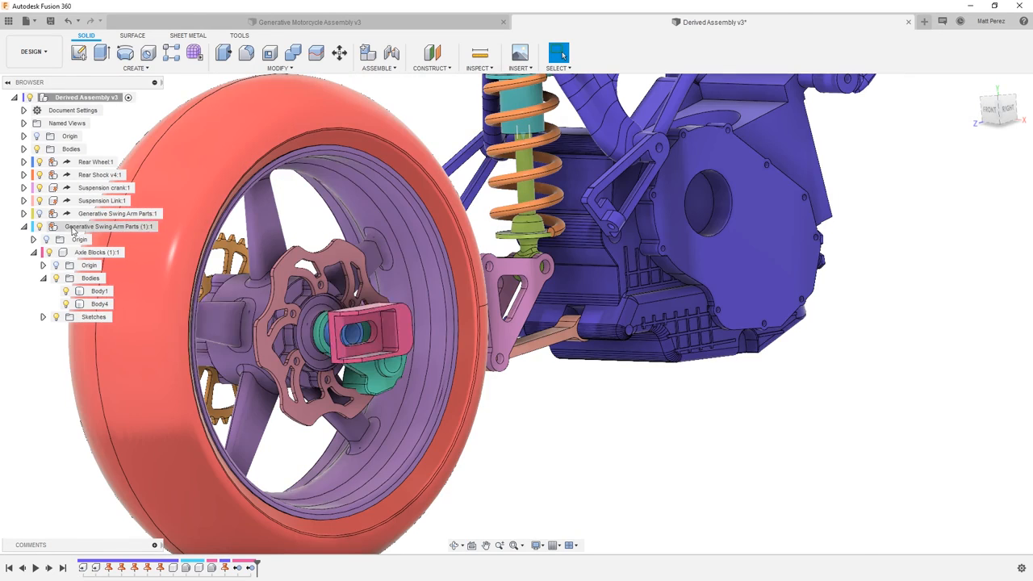
pyautogui.click(23, 214)
pyautogui.click(33, 240)
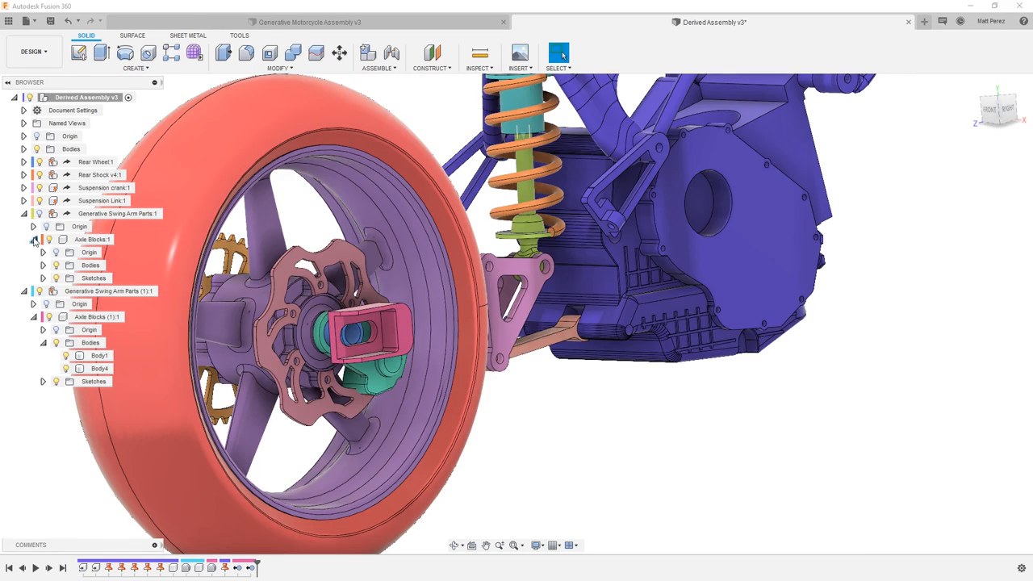
pyautogui.click(43, 264)
# Review the bodies of the original Axle Blocks component and where the linked Generative Swing Arm Parts sits in the model
pyautogui.click(97, 278)
pyautogui.click(95, 292)
pyautogui.click(97, 305)
pyautogui.click(96, 318)
pyautogui.click(37, 292)
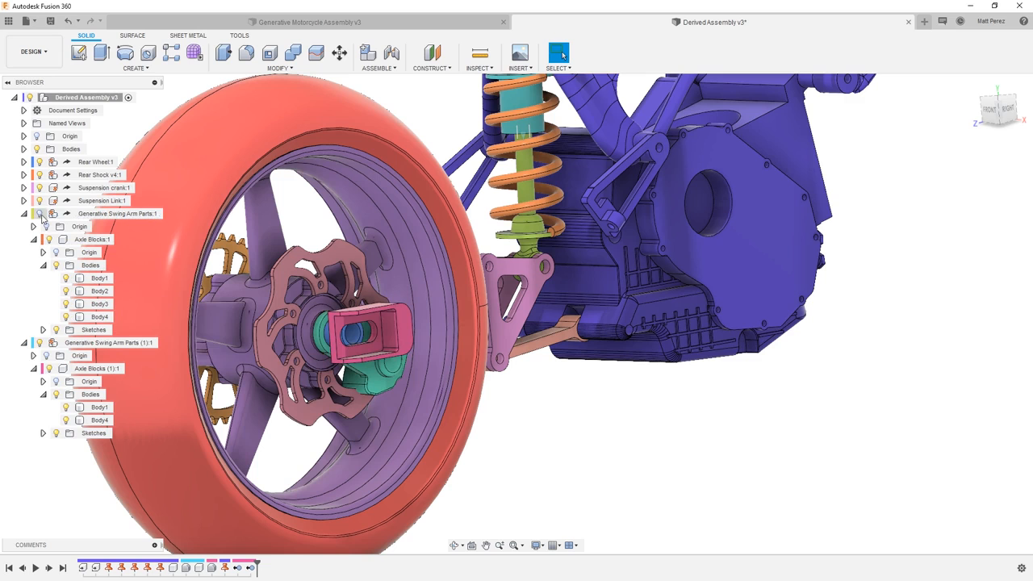
pyautogui.click(41, 215)
pyautogui.click(41, 215)
pyautogui.click(117, 214)
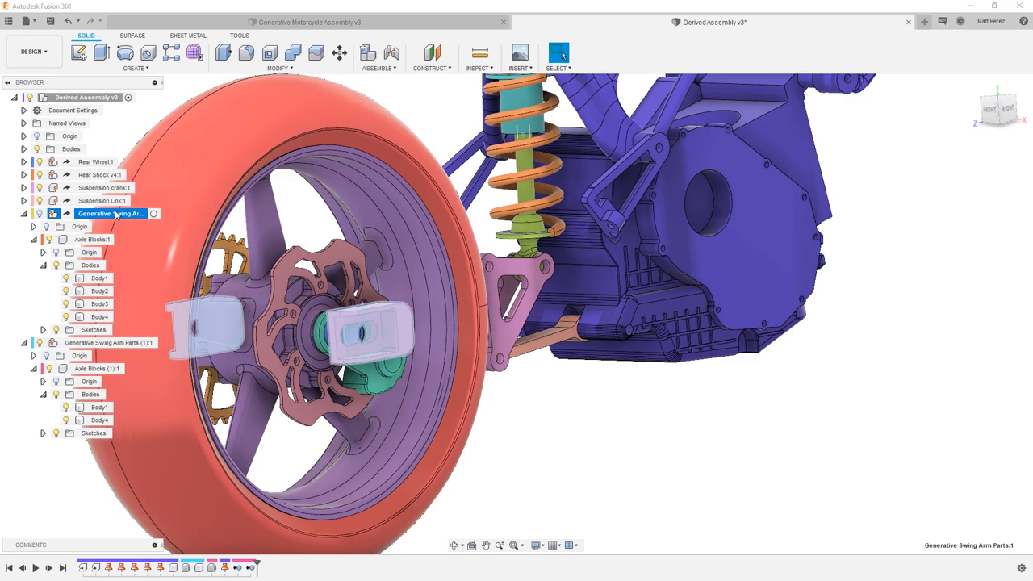
# Check which commands are available for the linked Generative Swing Arm Parts, its Axle Blocks component and Body4
pyautogui.rightClick(85, 216)
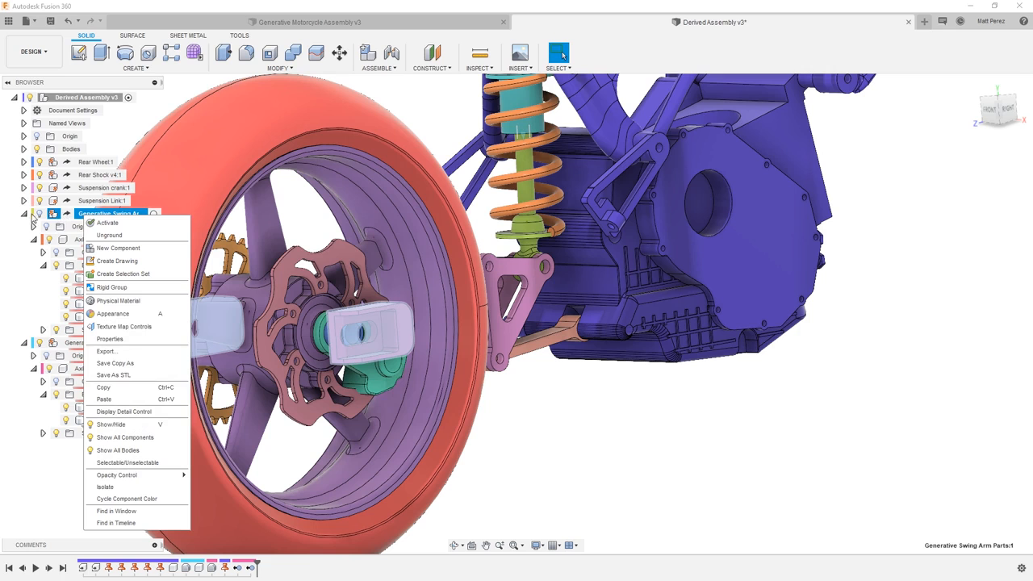
pyautogui.press('Escape')
pyautogui.click(68, 240)
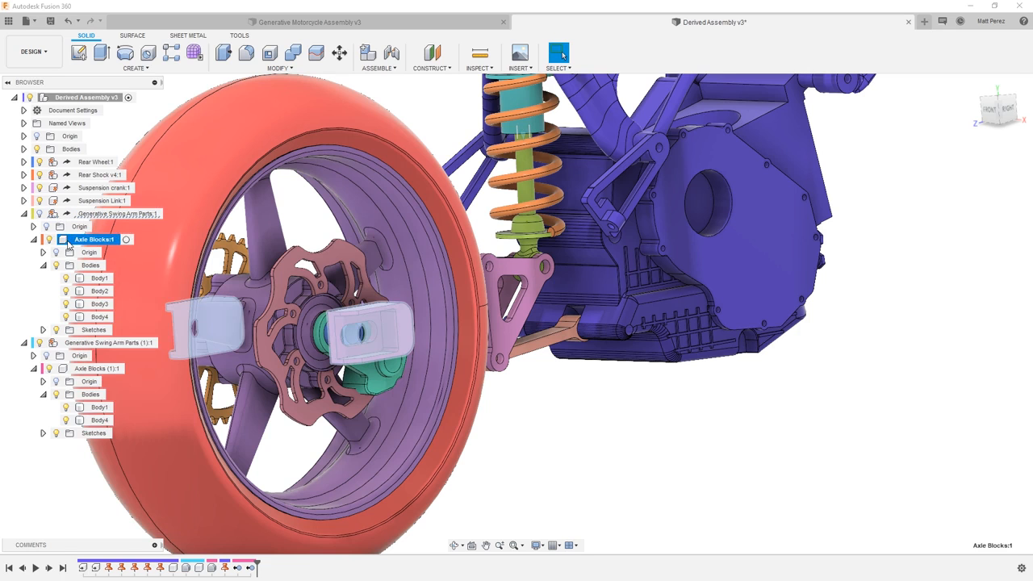
pyautogui.rightClick(68, 241)
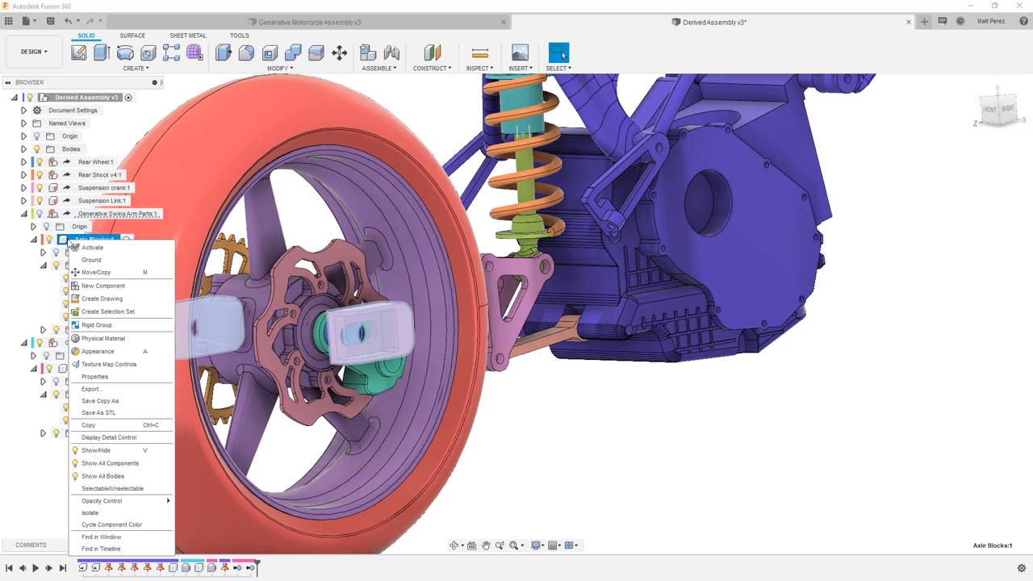
pyautogui.click(40, 290)
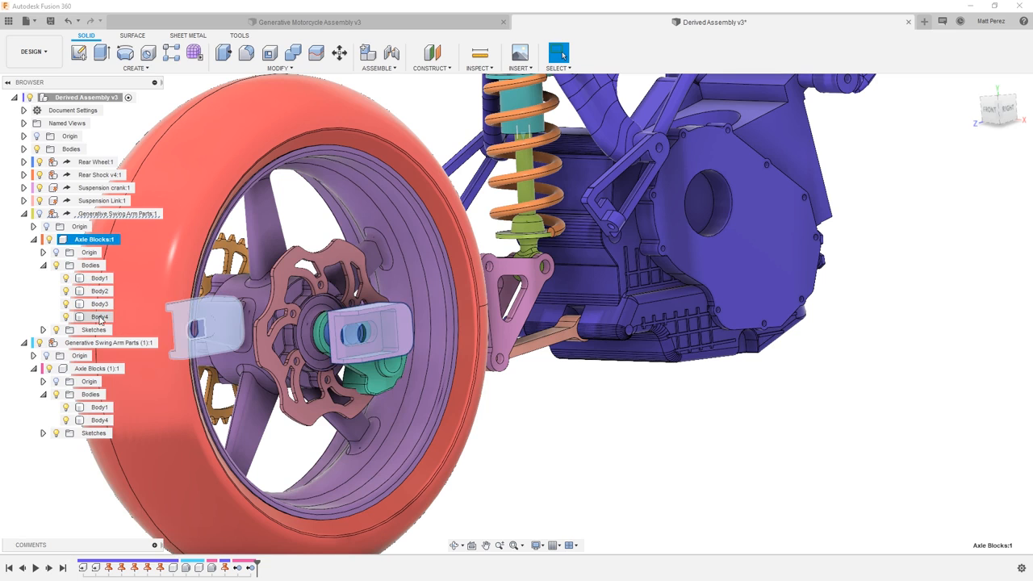
pyautogui.rightClick(99, 319)
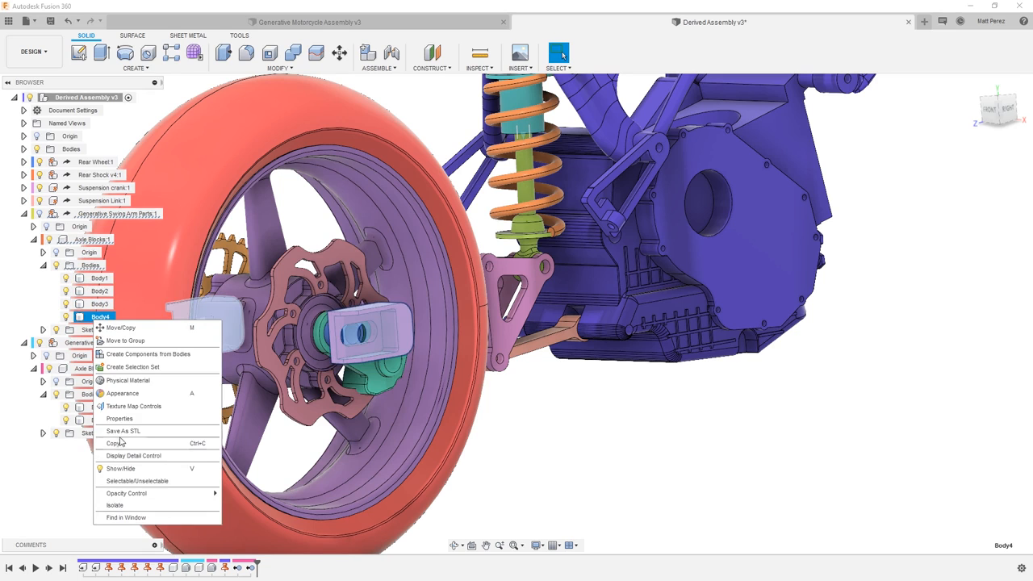
pyautogui.click(97, 339)
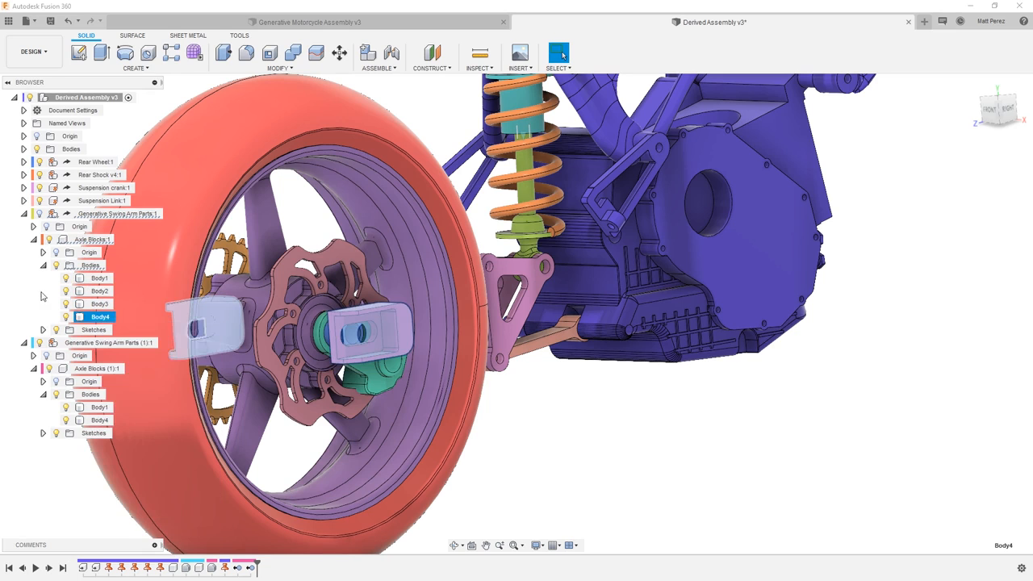
# Collapse the original Generative Swing Arm Parts component, highlight it in the model and clear the selection
pyautogui.click(33, 240)
pyautogui.click(24, 213)
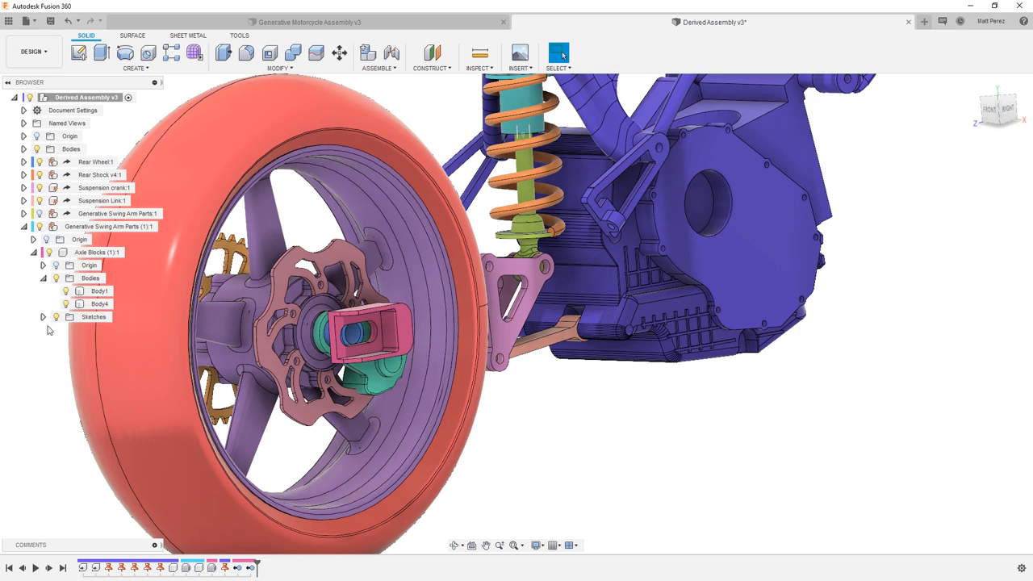
pyautogui.click(70, 214)
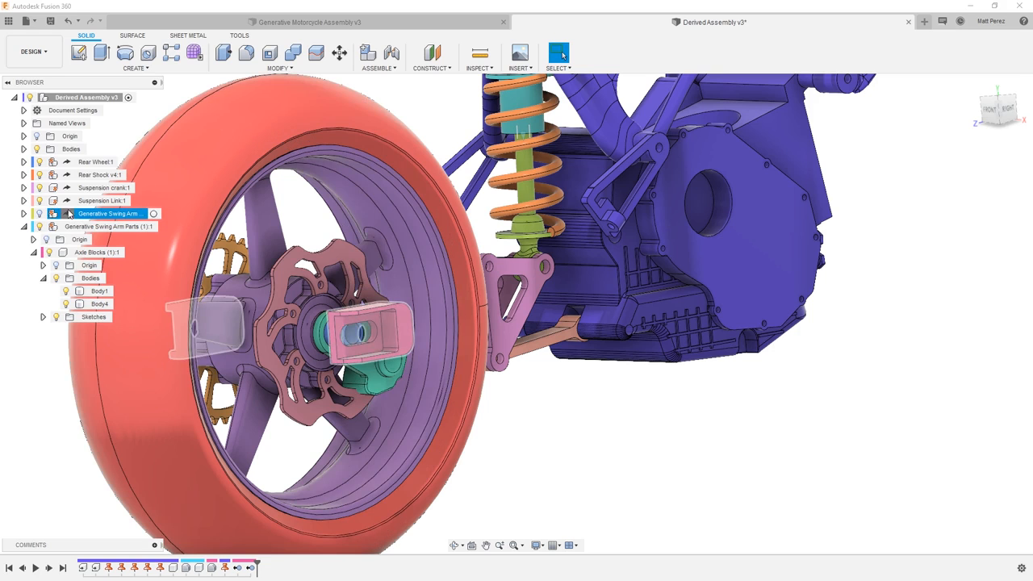
pyautogui.press('Escape')
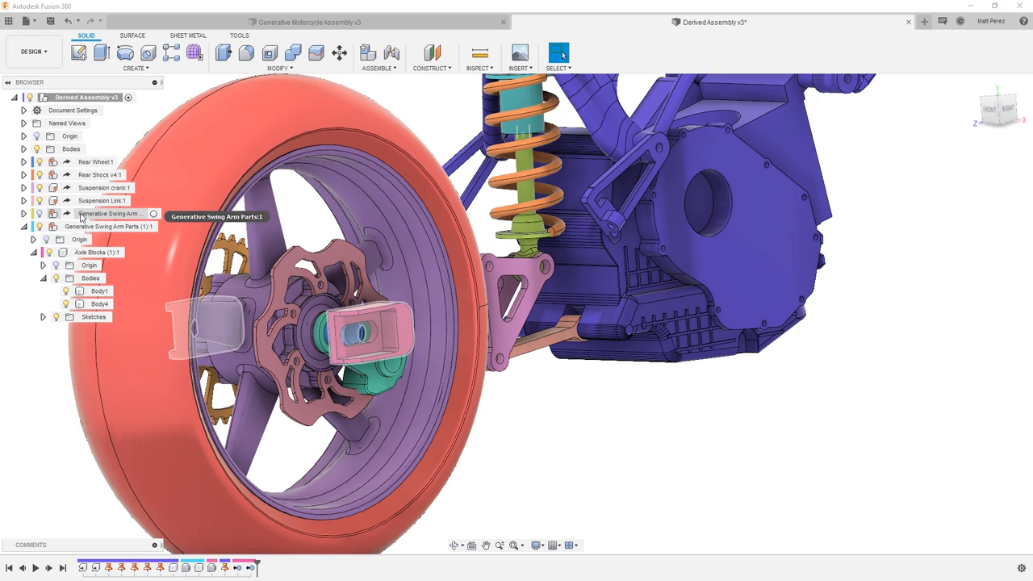
pyautogui.click(45, 214)
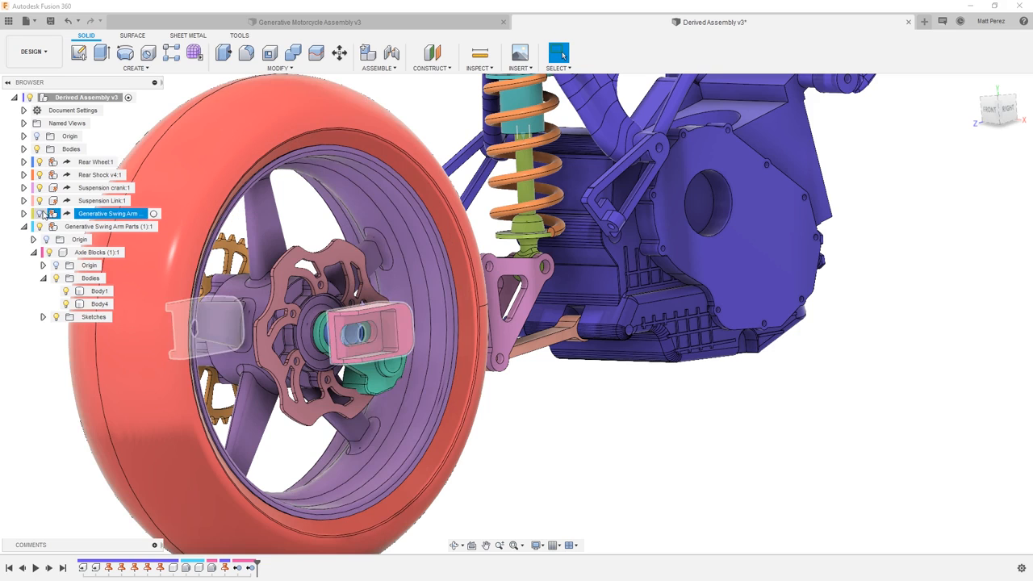
pyautogui.press('Escape')
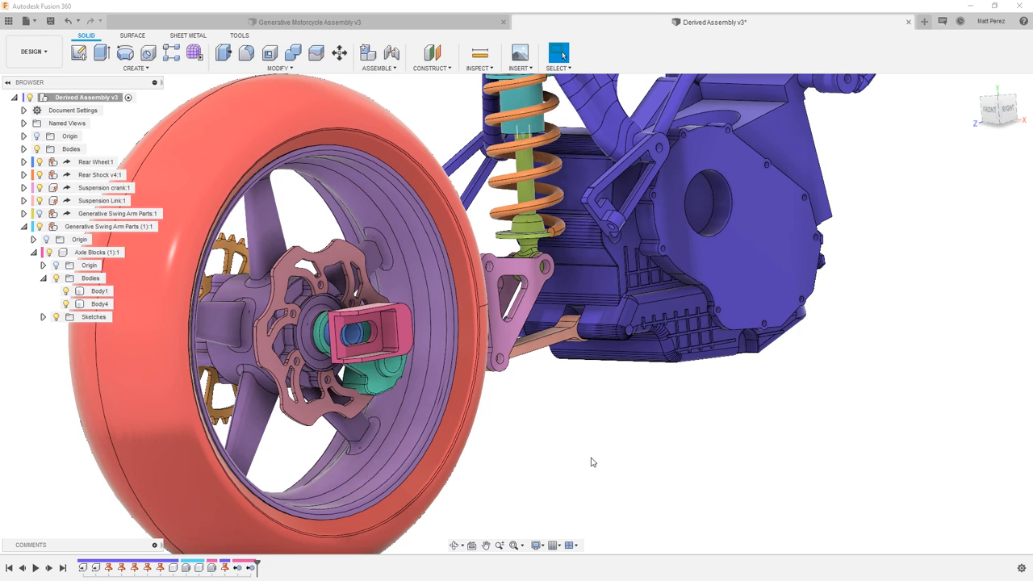
# Frame the whole assembly in the right side view and save it as a new version
pyautogui.click(1008, 114)
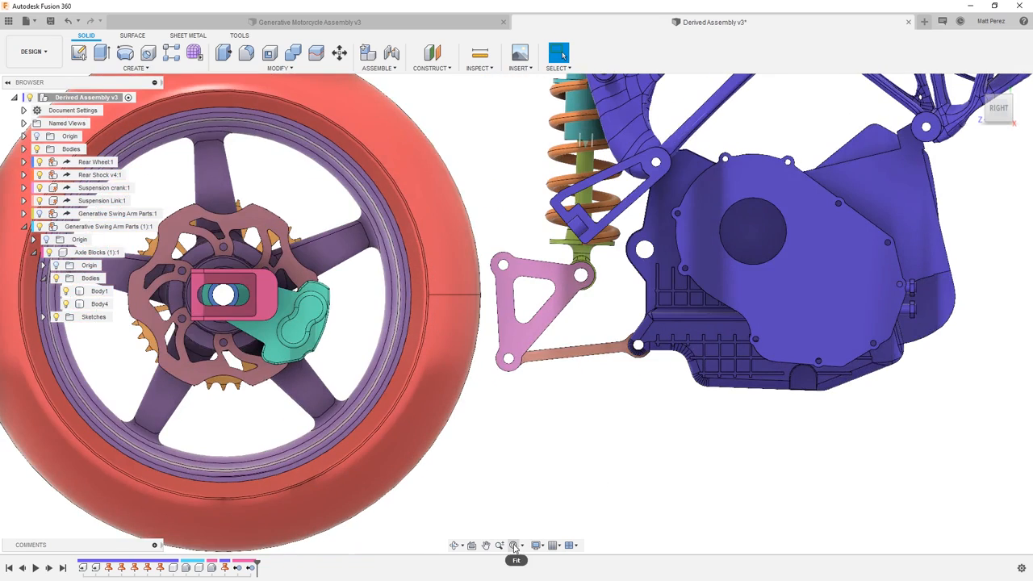
pyautogui.click(514, 546)
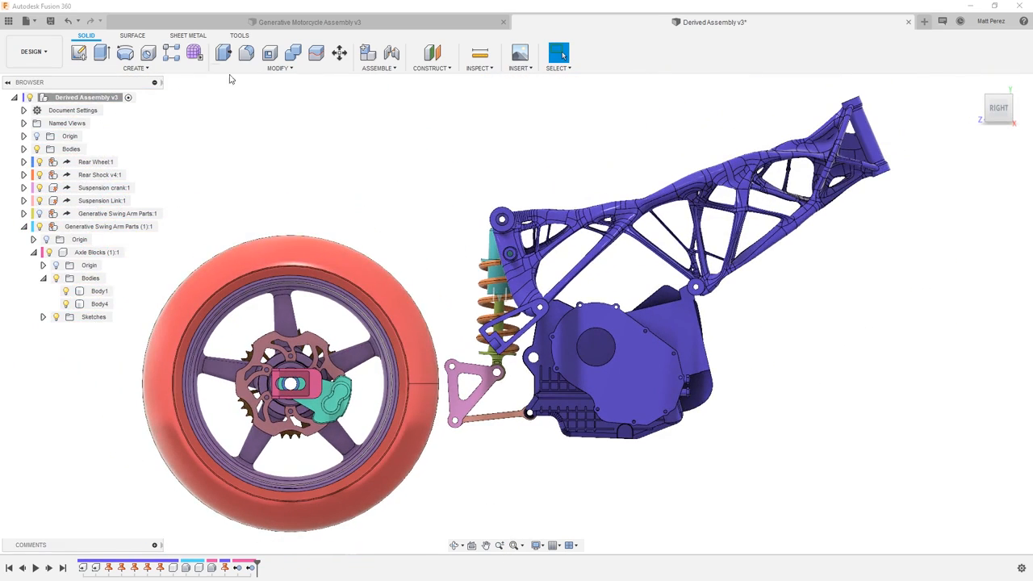
pyautogui.click(50, 21)
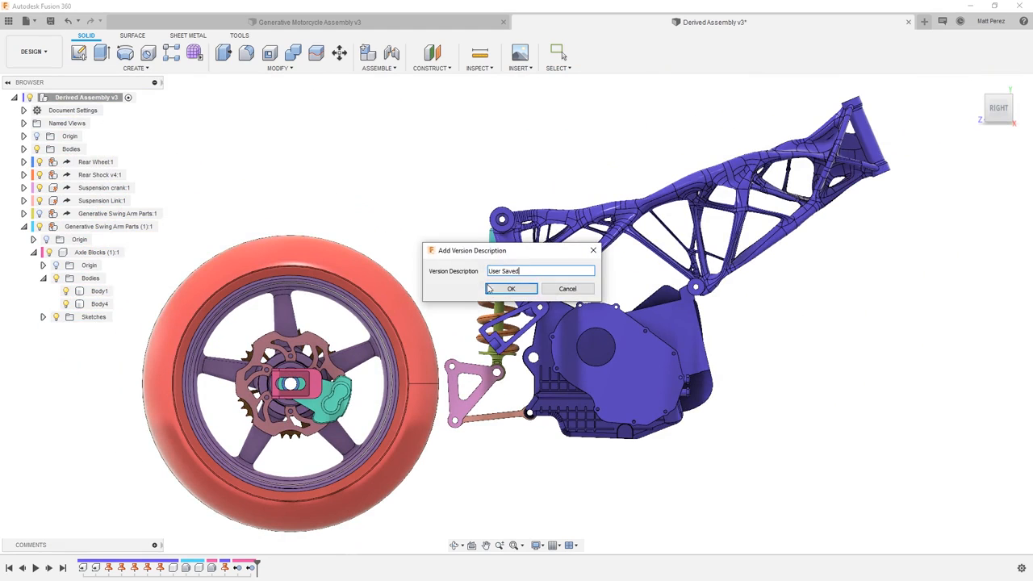